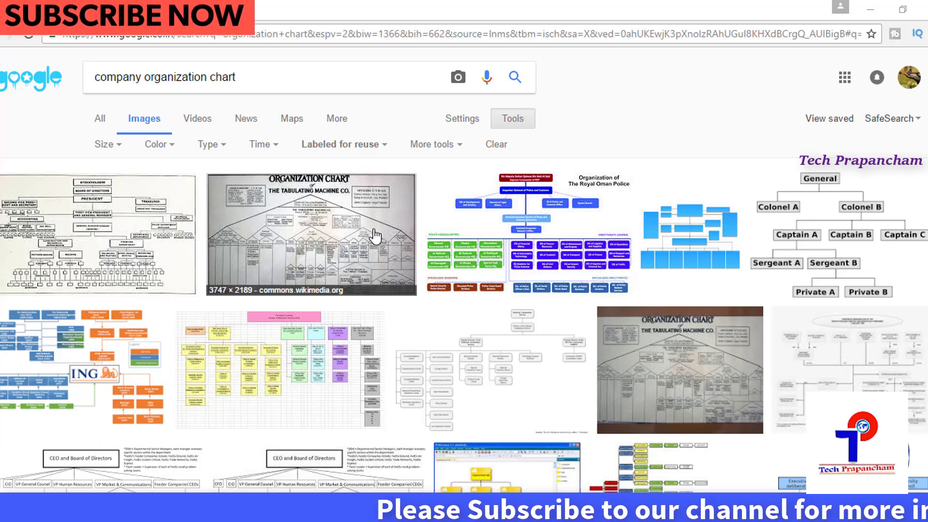
- Search Google for 'google docs' and go through the Google Docs page to Google Sheets
{"action": "scroll", "coordinate": [385, 262], "scroll_direction": "down", "scroll_amount": 2}
{"action": "scroll", "coordinate": [385, 261], "scroll_direction": "down", "scroll_amount": 1}
{"action": "scroll", "coordinate": [385, 262], "scroll_direction": "down", "scroll_amount": 1}
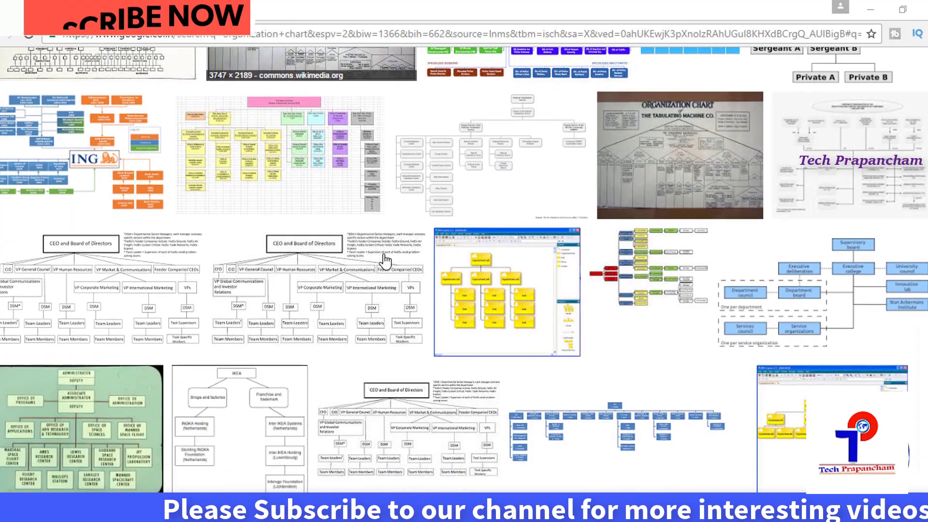
{"action": "scroll", "coordinate": [384, 260], "scroll_direction": "down", "scroll_amount": 2}
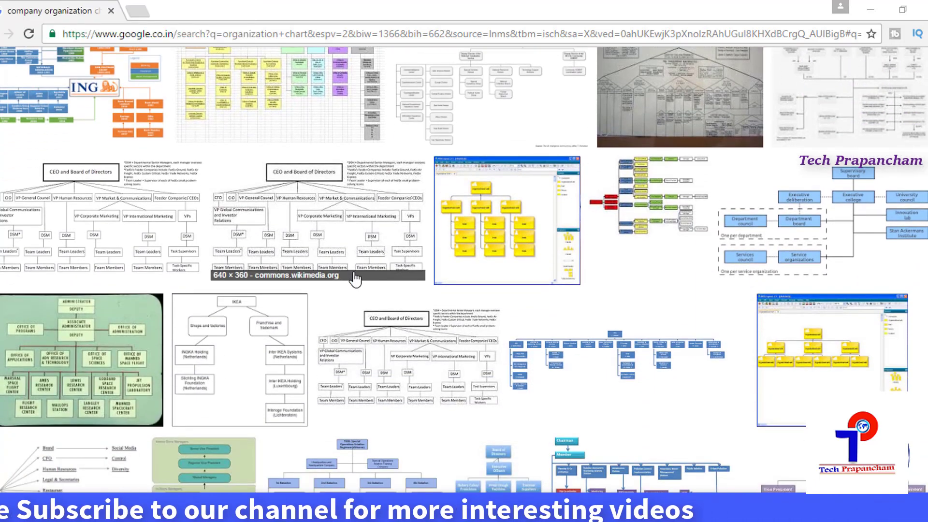
{"action": "scroll", "coordinate": [354, 279], "scroll_direction": "up", "scroll_amount": 5}
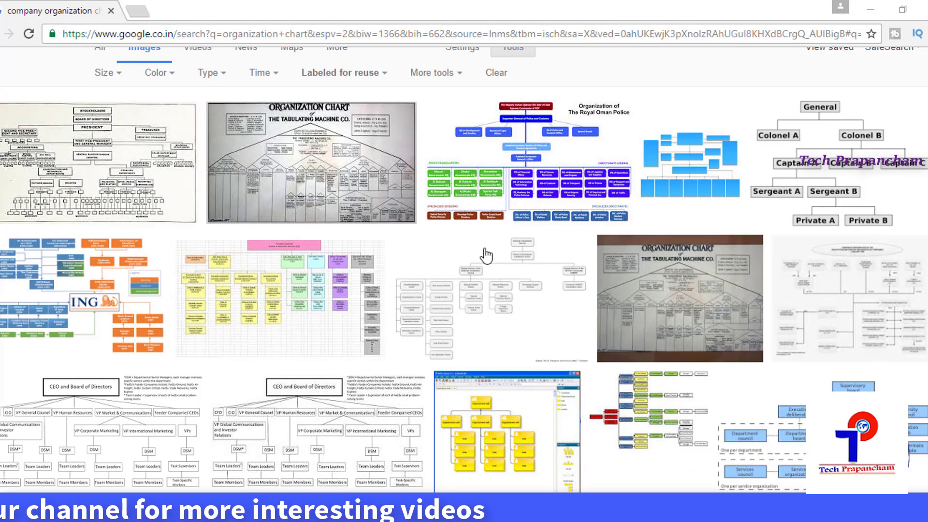
{"action": "scroll", "coordinate": [307, 280], "scroll_direction": "up", "scroll_amount": 2}
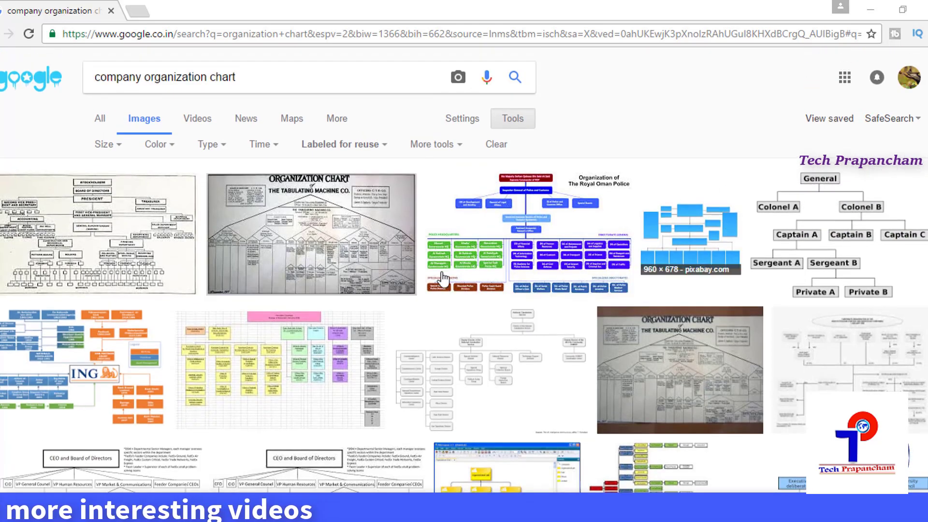
{"action": "scroll", "coordinate": [528, 315], "scroll_direction": "down", "scroll_amount": 1}
{"action": "scroll", "coordinate": [503, 329], "scroll_direction": "down", "scroll_amount": 8}
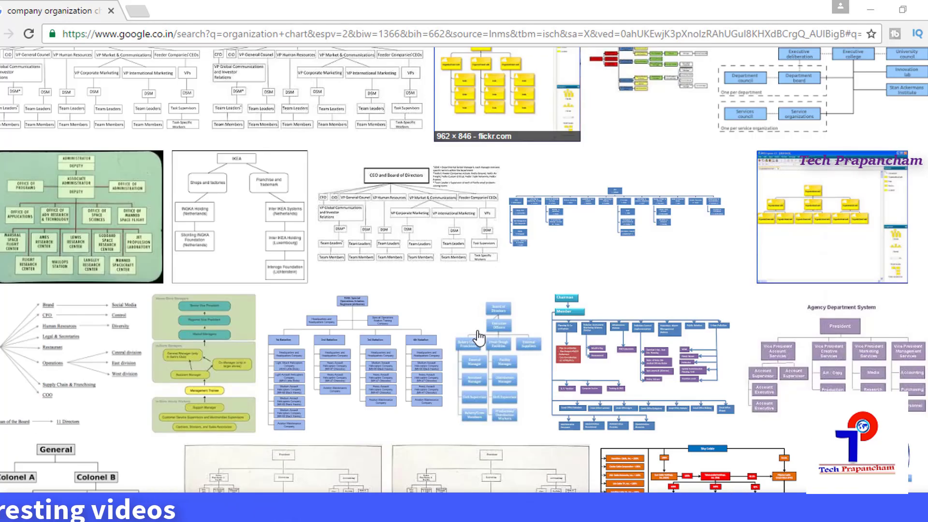
{"action": "scroll", "coordinate": [478, 338], "scroll_direction": "up", "scroll_amount": 10}
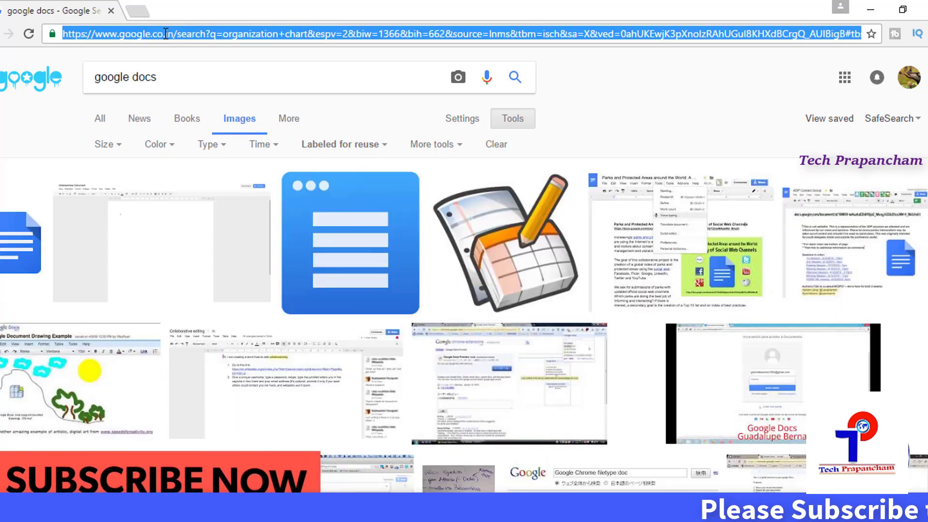
{"action": "type", "text": "goo"}
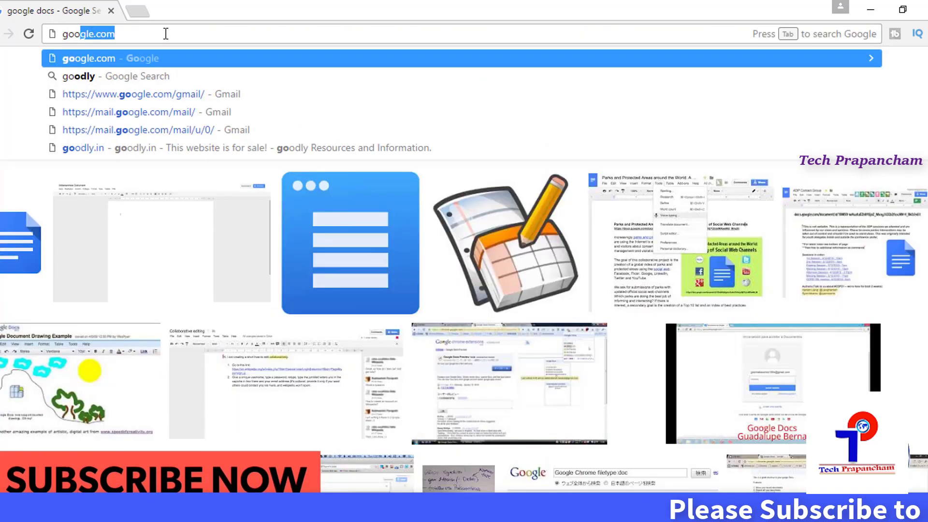
{"action": "type", "text": "gle docs"}
{"action": "key", "text": "Return"}
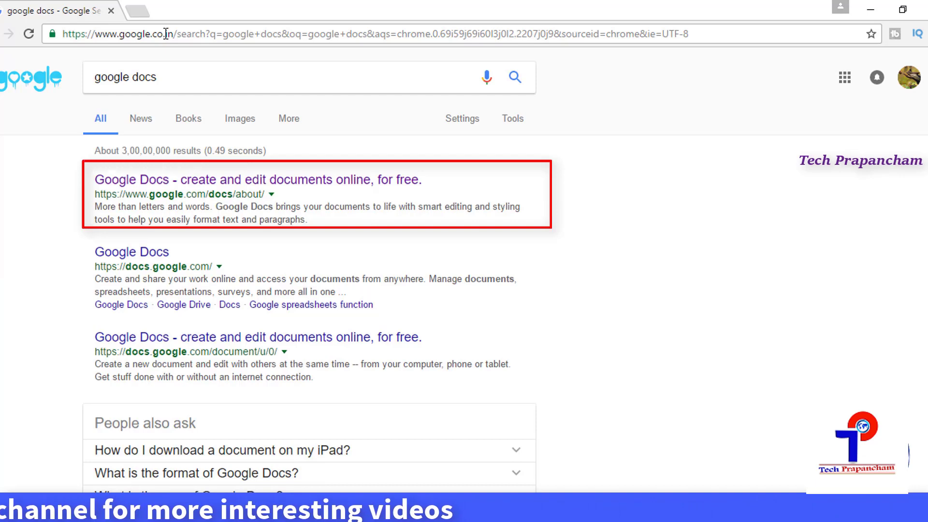
{"action": "left_click", "coordinate": [391, 182]}
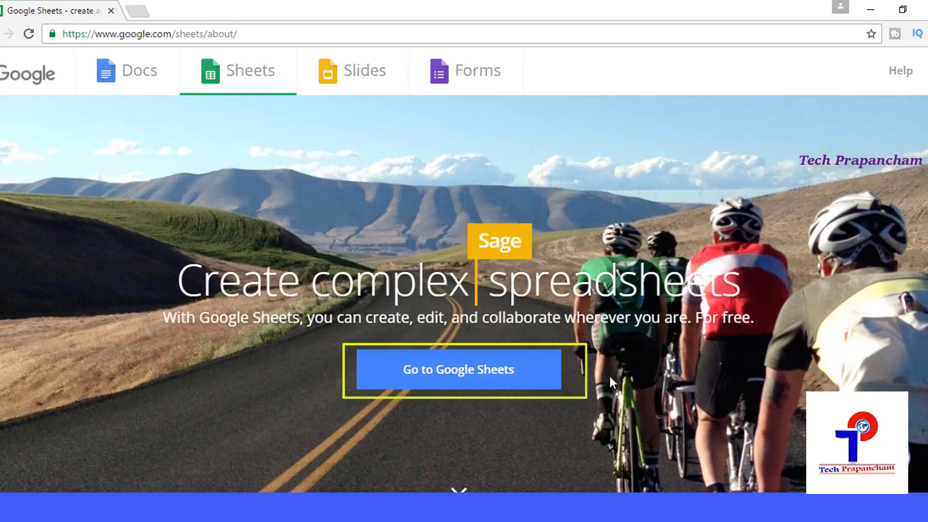
{"action": "left_click", "coordinate": [553, 380]}
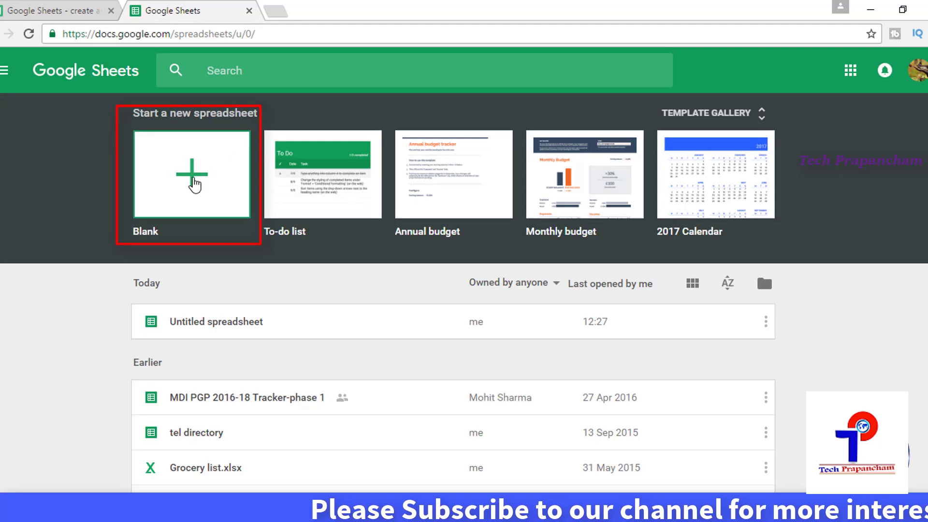
- Create a blank spreadsheet and start a chart from columns A and B
{"action": "left_click", "coordinate": [194, 180]}
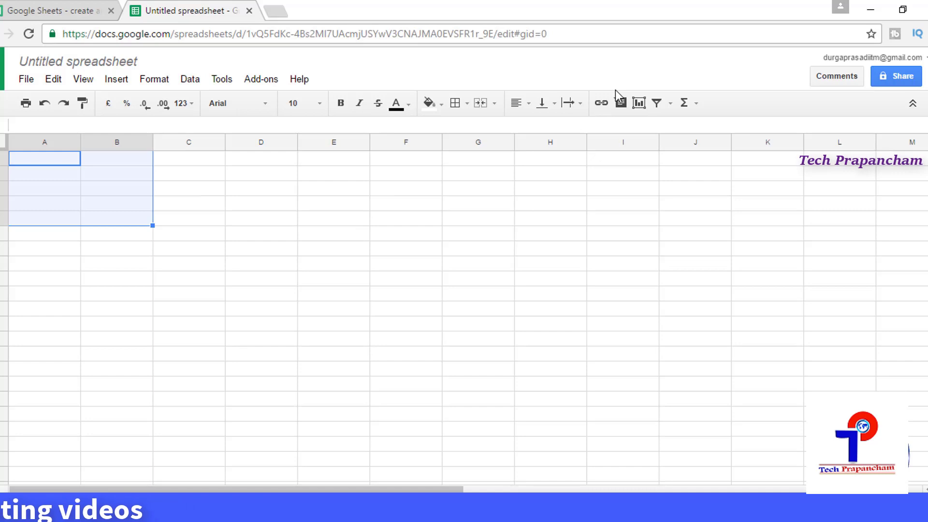
{"action": "left_click", "coordinate": [636, 105]}
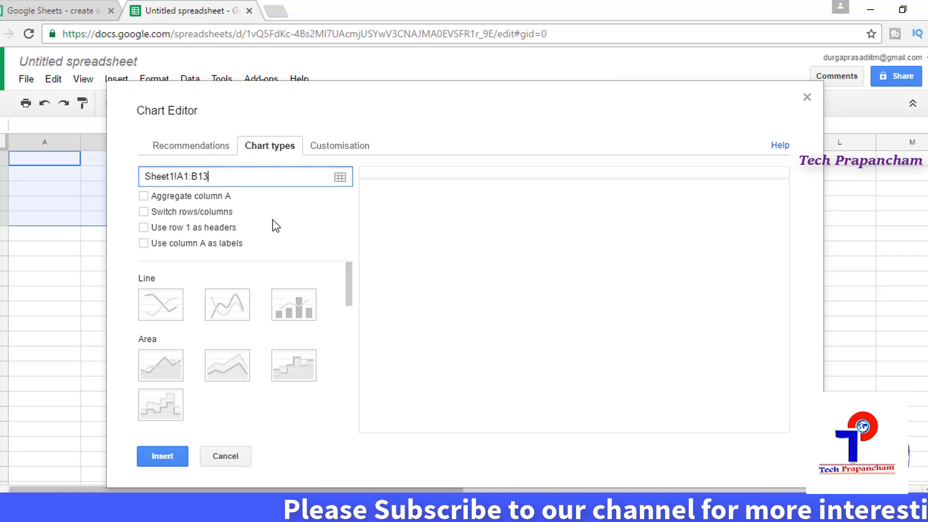
- Insert an Organisational chart from the Other chart types
{"action": "scroll", "coordinate": [252, 298], "scroll_direction": "down", "scroll_amount": 3}
{"action": "scroll", "coordinate": [252, 298], "scroll_direction": "down", "scroll_amount": 3}
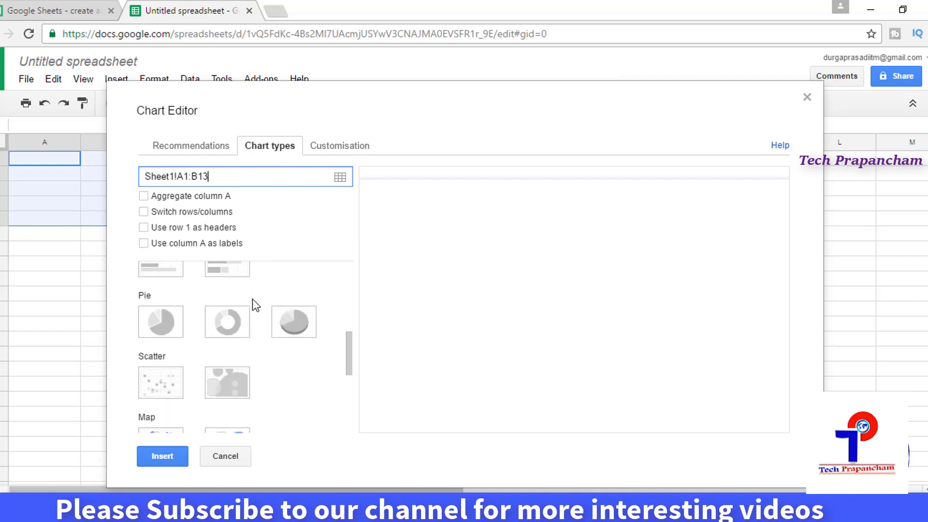
{"action": "scroll", "coordinate": [252, 299], "scroll_direction": "down", "scroll_amount": 3}
{"action": "scroll", "coordinate": [253, 299], "scroll_direction": "down", "scroll_amount": 2}
{"action": "scroll", "coordinate": [247, 304], "scroll_direction": "down", "scroll_amount": 2}
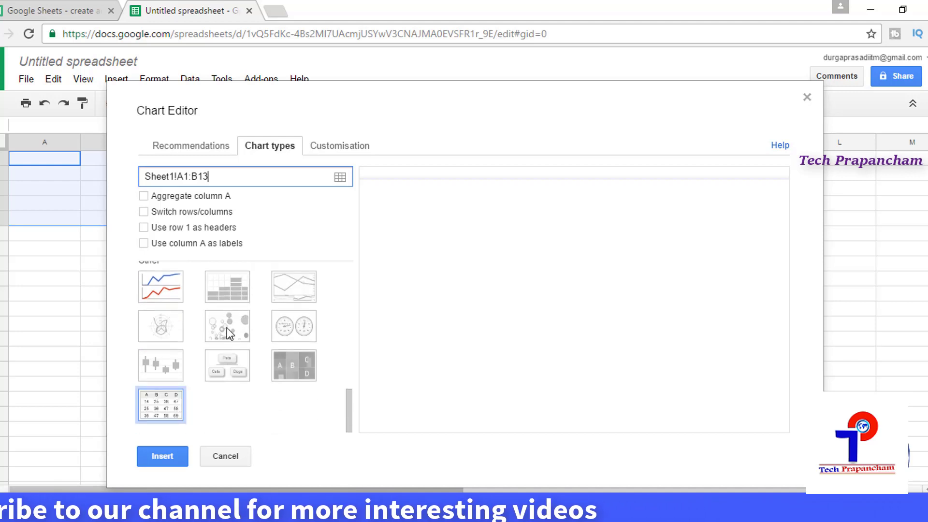
{"action": "left_click", "coordinate": [235, 370]}
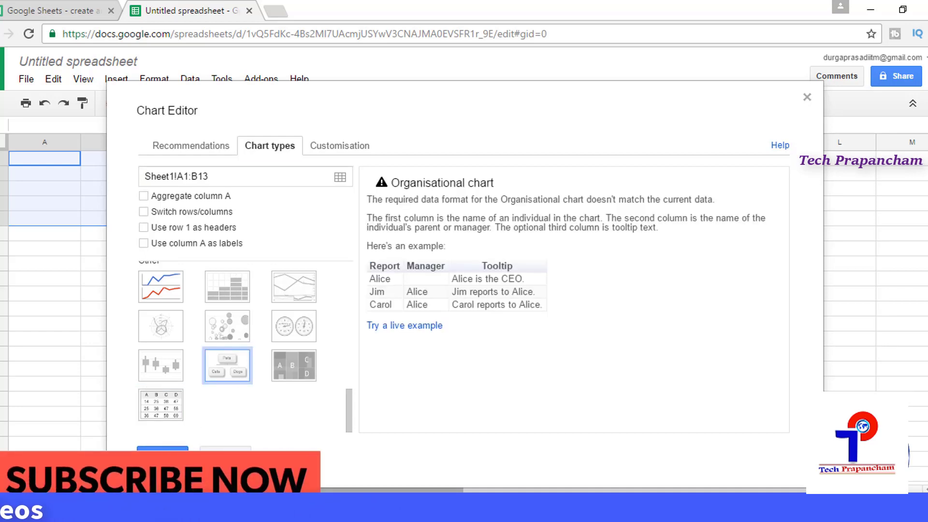
{"action": "left_click", "coordinate": [162, 454]}
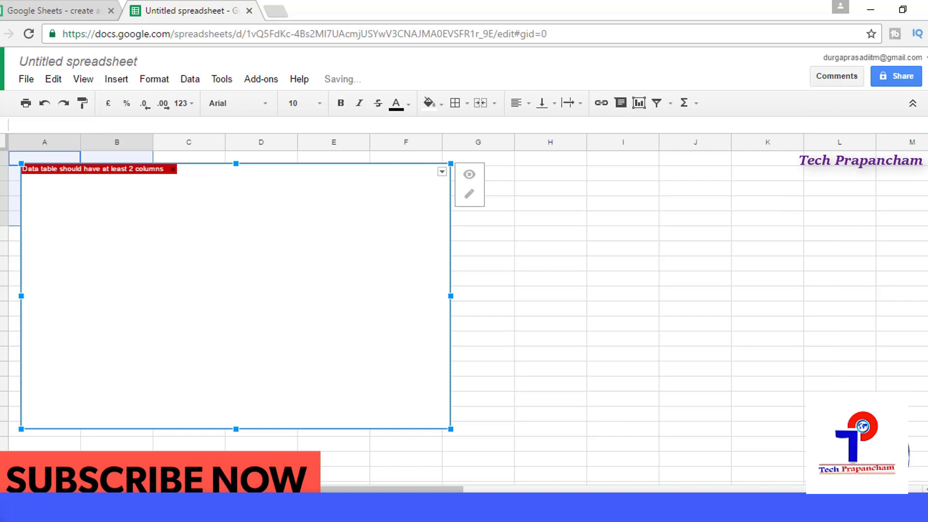
- Move the chart over columns D to J and extend the data range to row 12
{"action": "left_click_drag", "start_coordinate": [210, 166], "coordinate": [473, 153]}
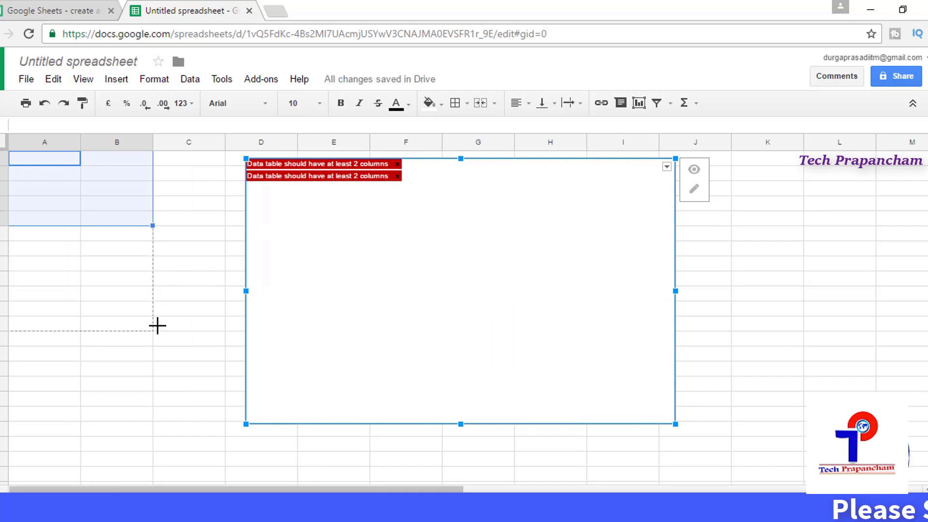
{"action": "left_click_drag", "start_coordinate": [158, 317], "coordinate": [163, 300]}
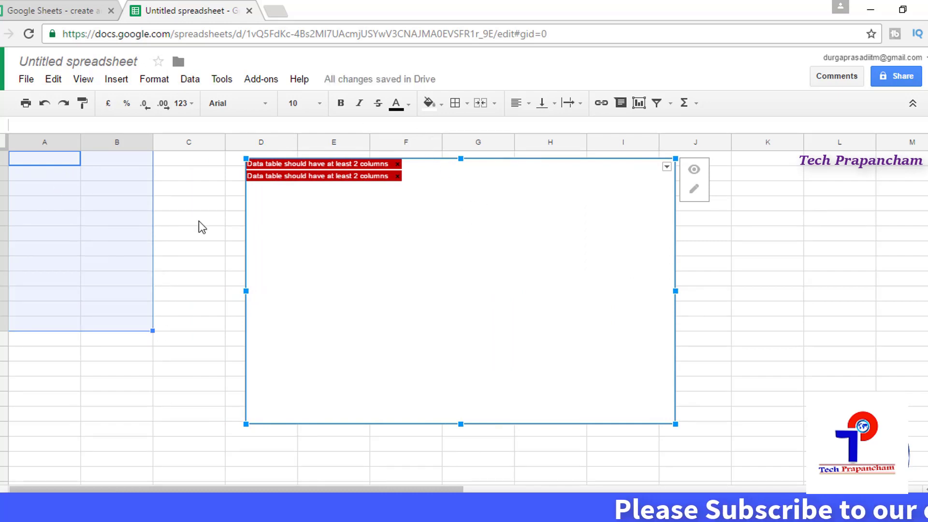
{"action": "left_click", "coordinate": [59, 160]}
- Enter Sravanthi and Bobby in column A, both with manager Durga in column B
{"action": "left_click", "coordinate": [59, 172]}
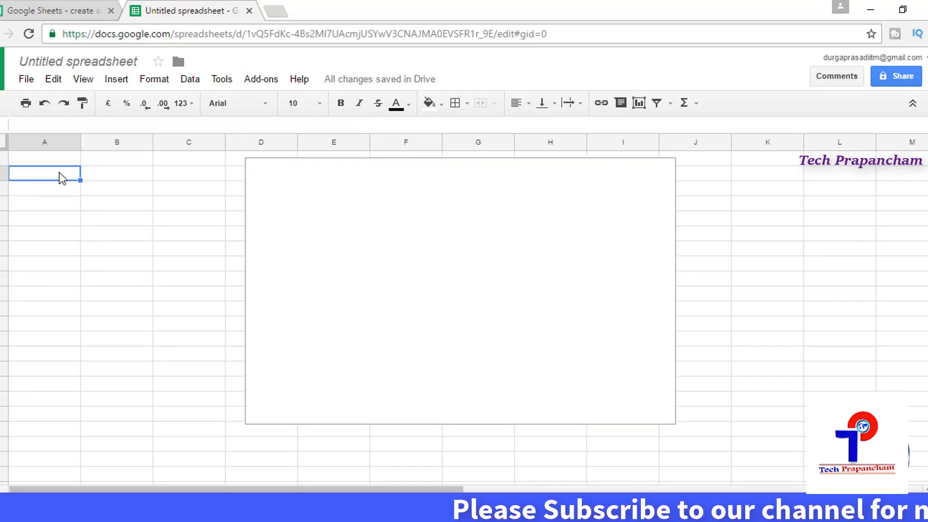
{"action": "type", "text": "Sravanthi"}
{"action": "key", "text": "Return"}
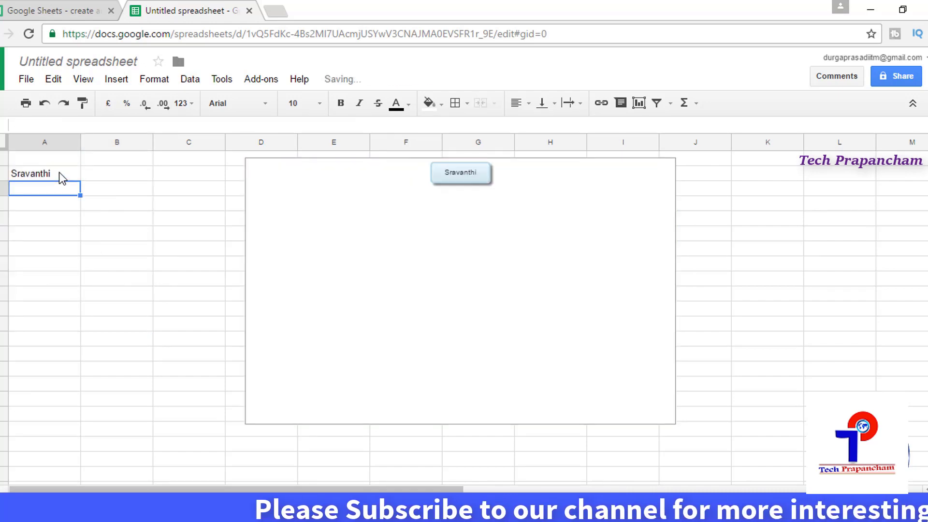
{"action": "key", "text": "Up"}
{"action": "key", "text": "Right"}
{"action": "type", "text": "D"}
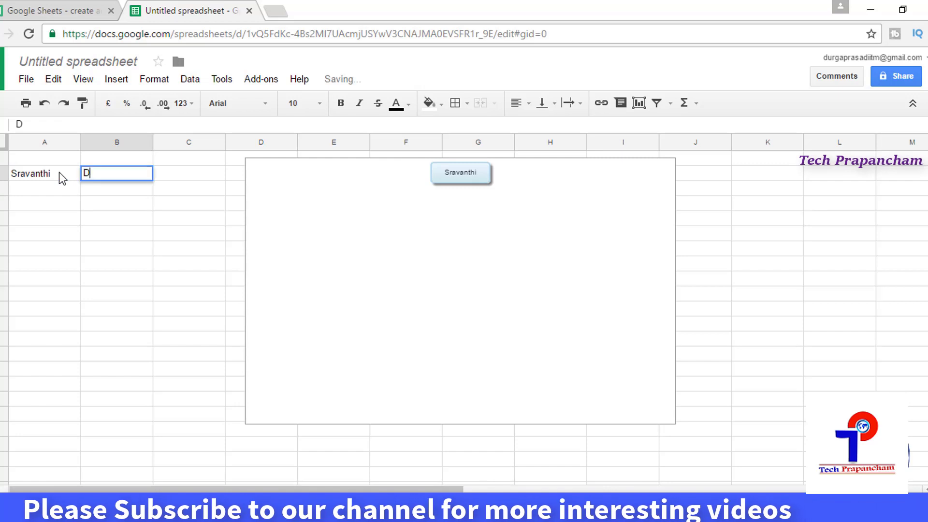
{"action": "type", "text": "urga"}
{"action": "key", "text": "Return"}
{"action": "key", "text": "Left"}
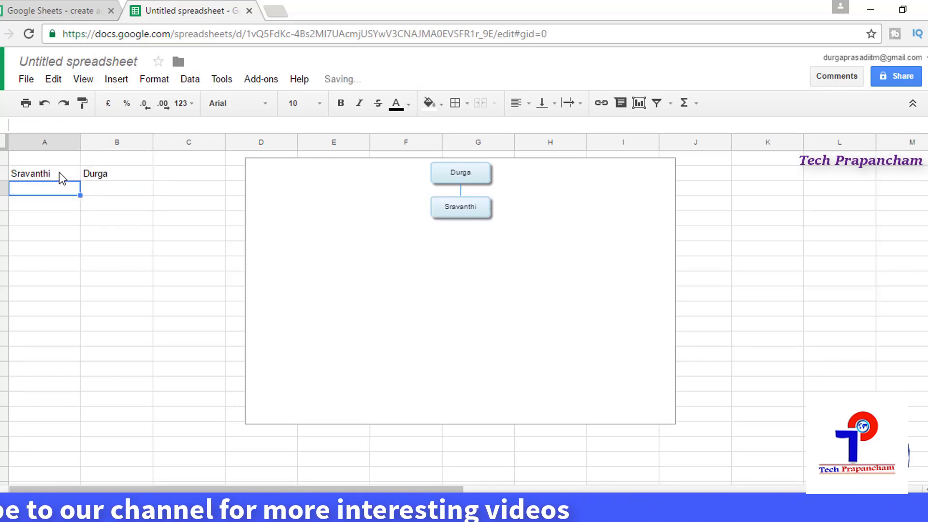
{"action": "type", "text": "Bobby"}
{"action": "key", "text": "Return"}
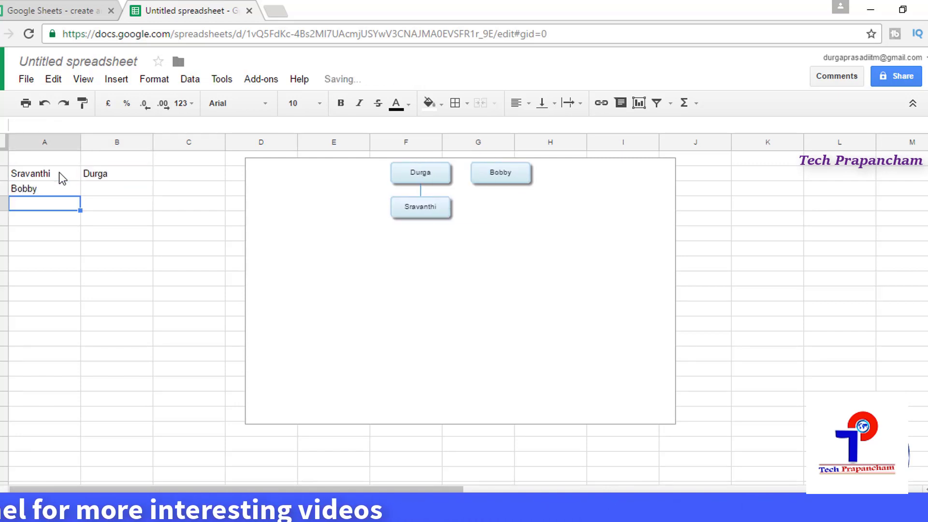
{"action": "key", "text": "Up"}
{"action": "key", "text": "Right"}
{"action": "type", "text": "d"}
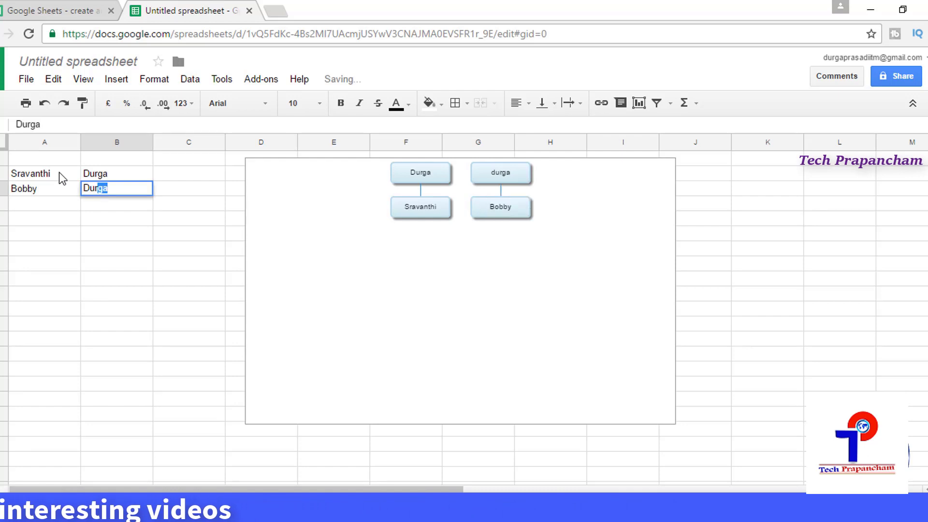
{"action": "key", "text": "Return"}
- Add Vijay with manager Bobby, then add Kamal as the next name
{"action": "key", "text": "Left"}
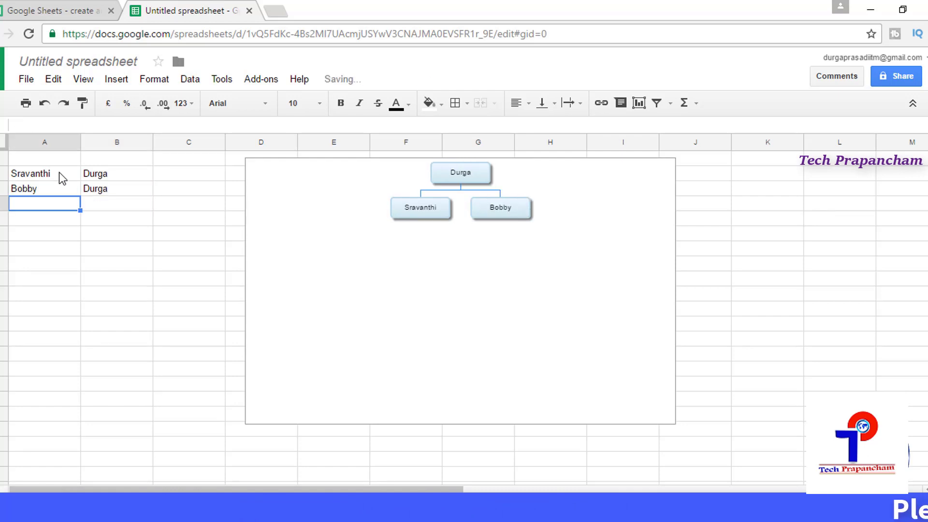
{"action": "type", "text": "Vijay"}
{"action": "key", "text": "Tab"}
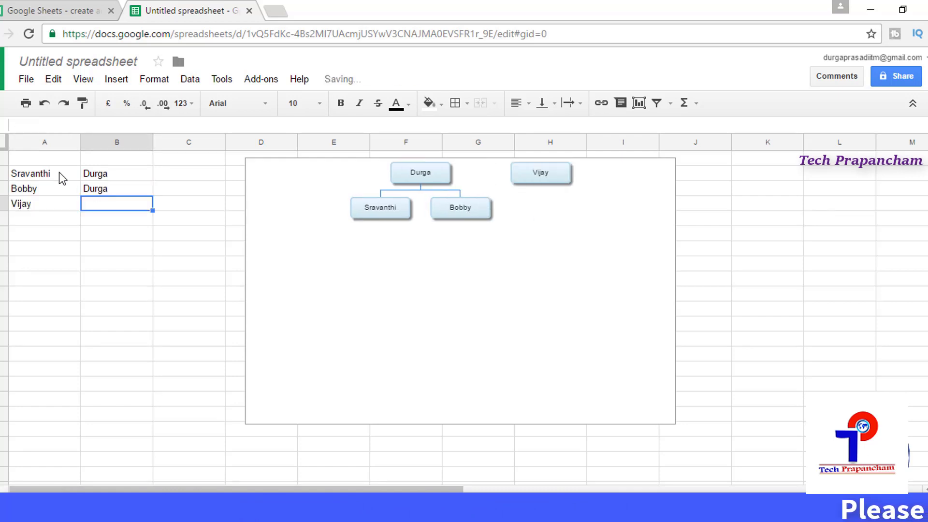
{"action": "type", "text": "Bobby"}
{"action": "key", "text": "Return"}
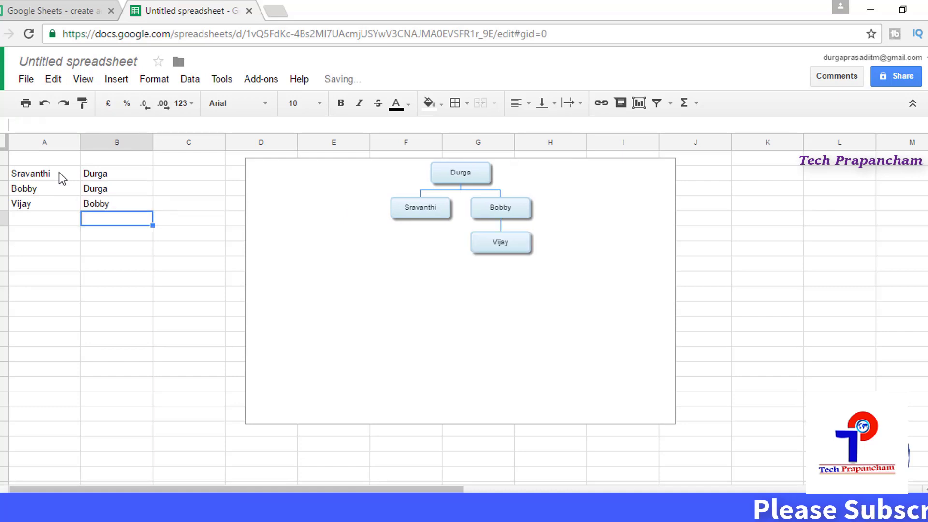
{"action": "key", "text": "Left"}
{"action": "type", "text": "Kama"}
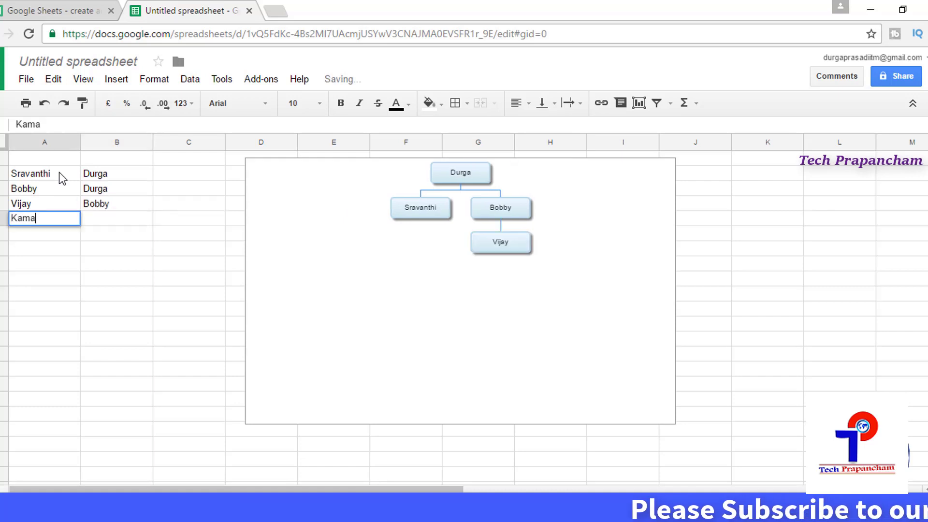
{"action": "type", "text": "l"}
{"action": "key", "text": "Return"}
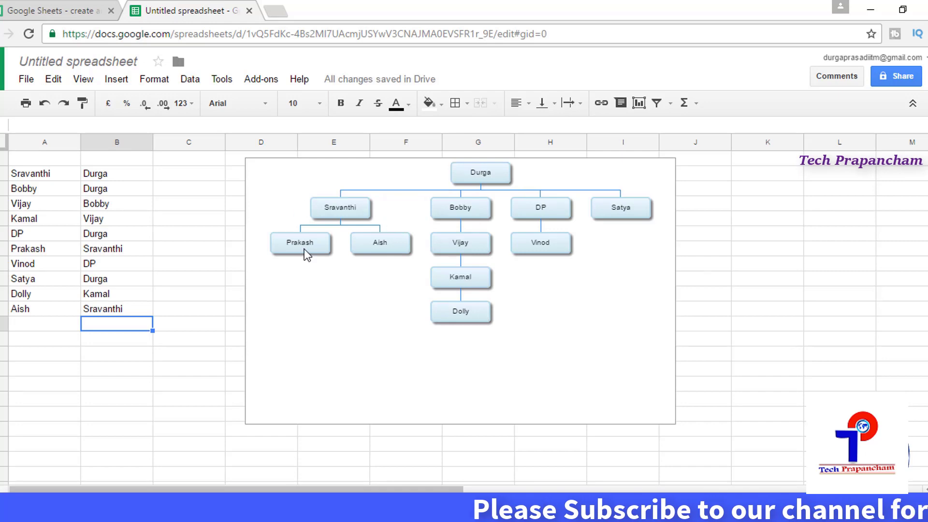
- In advanced chart settings, set nodes to cyan and the selected node to yellow
{"action": "left_click", "coordinate": [358, 318]}
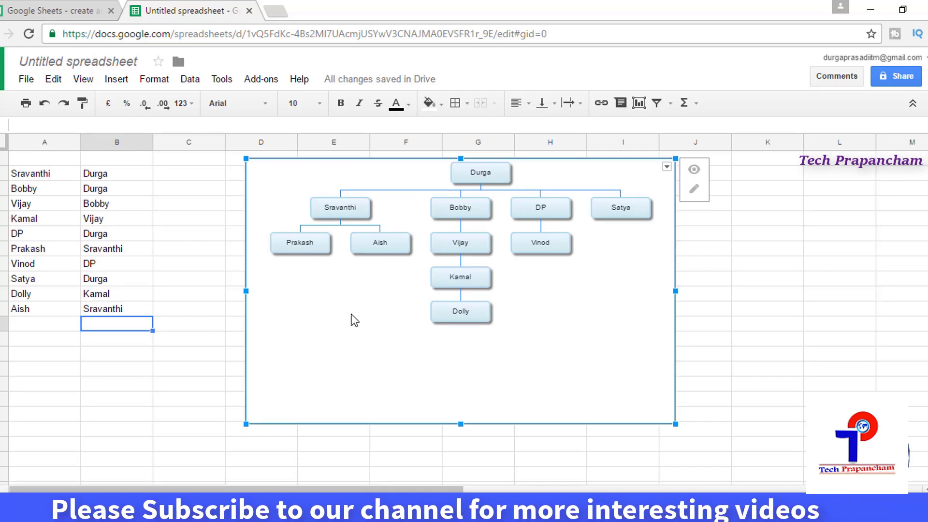
{"action": "left_click", "coordinate": [666, 166]}
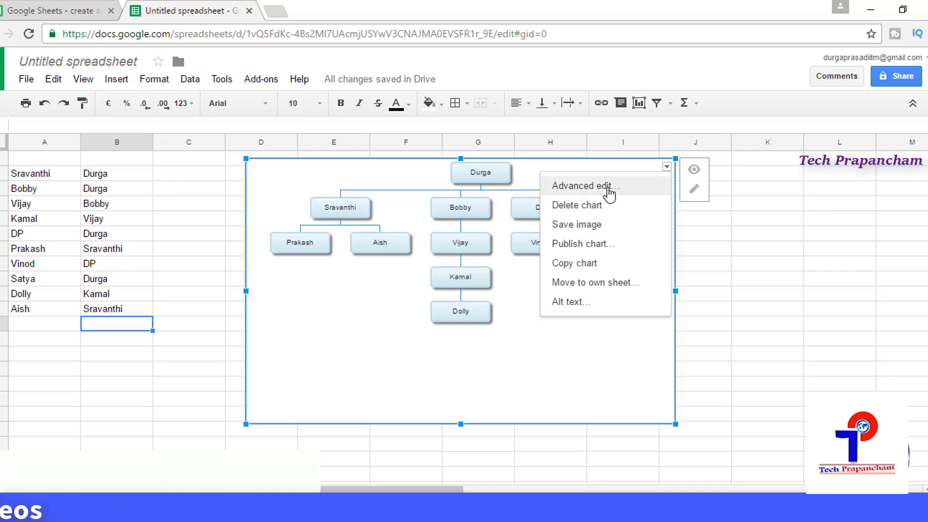
{"action": "left_click", "coordinate": [608, 189]}
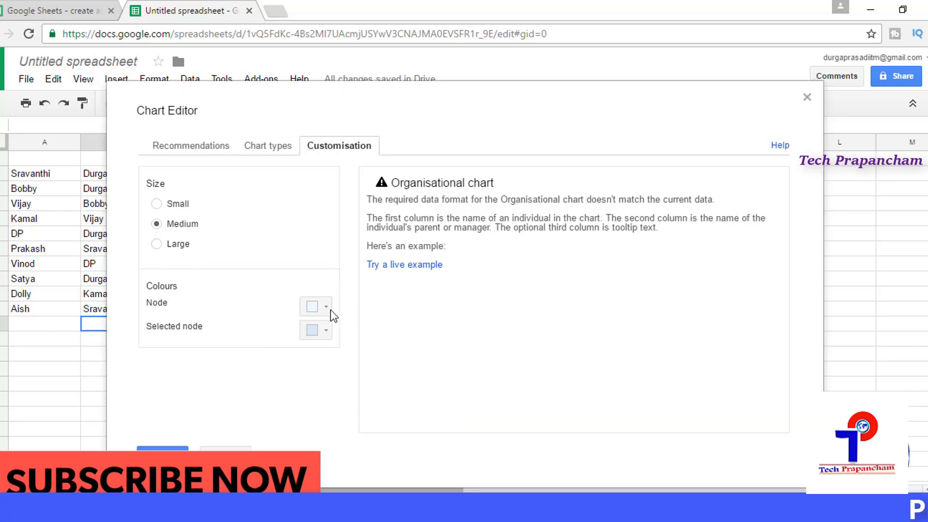
{"action": "left_click", "coordinate": [328, 308]}
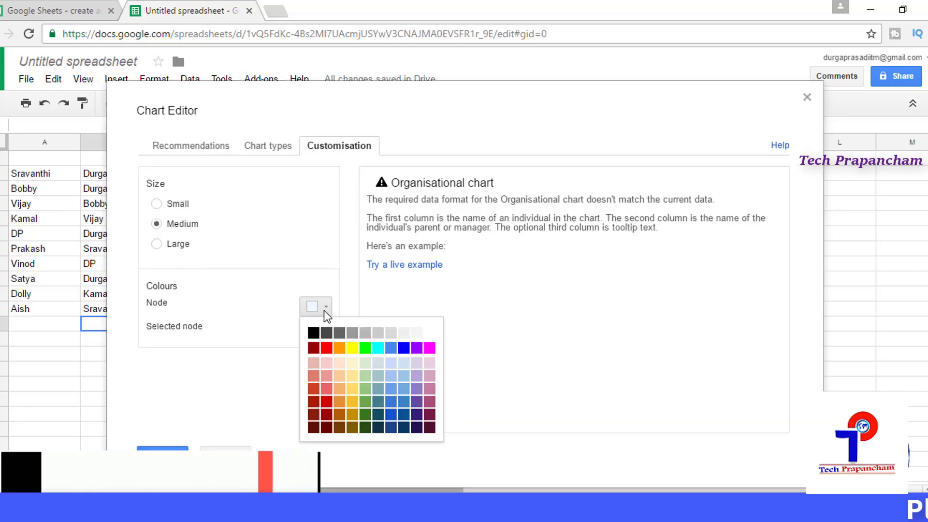
{"action": "left_click", "coordinate": [377, 348]}
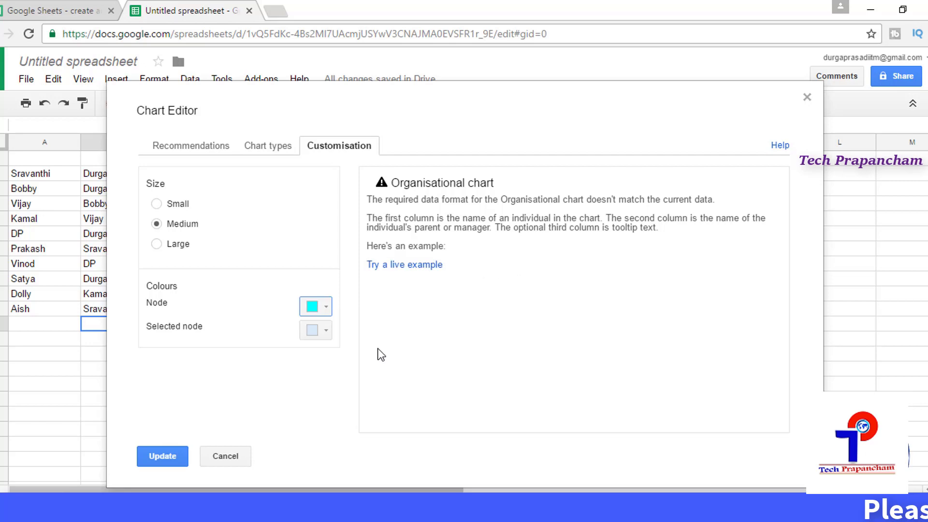
{"action": "left_click", "coordinate": [326, 331]}
{"action": "left_click", "coordinate": [350, 373]}
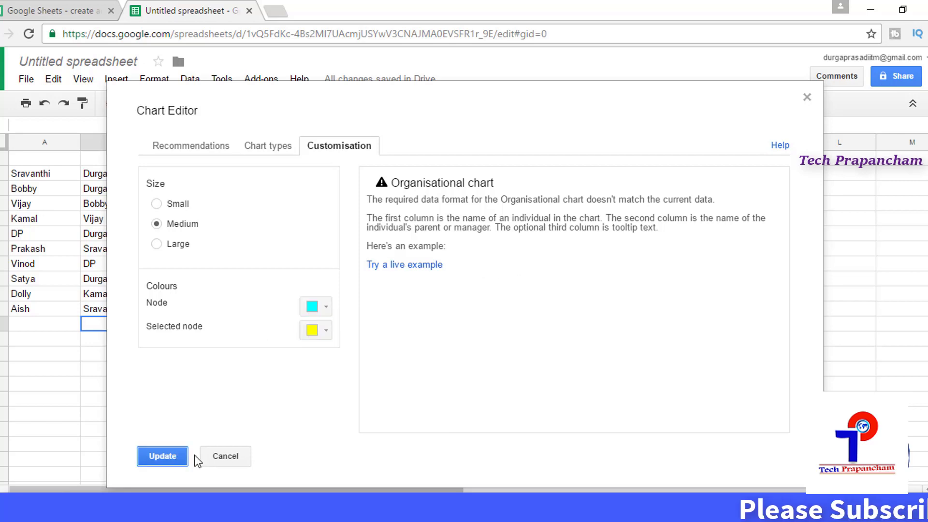
{"action": "left_click", "coordinate": [184, 456]}
- Select the Kamal node and save the org chart as an image
{"action": "left_click", "coordinate": [477, 242]}
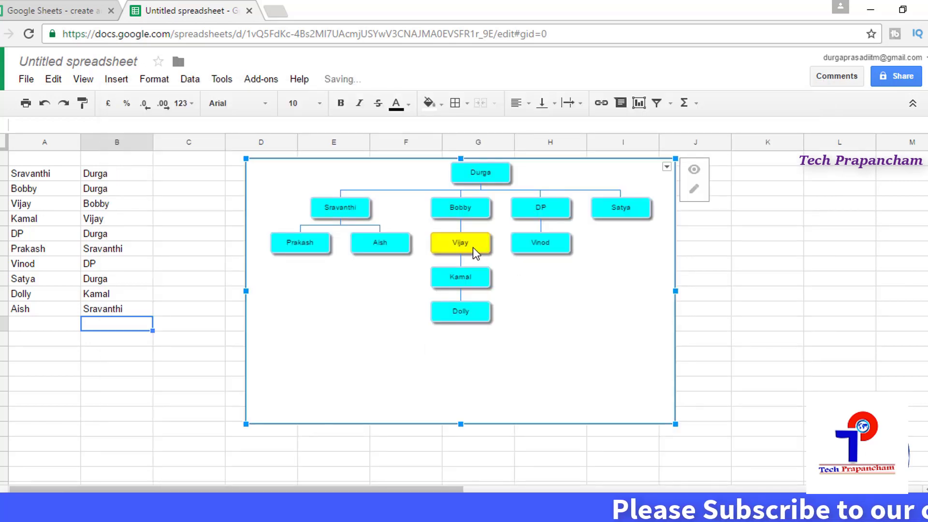
{"action": "left_click", "coordinate": [475, 277]}
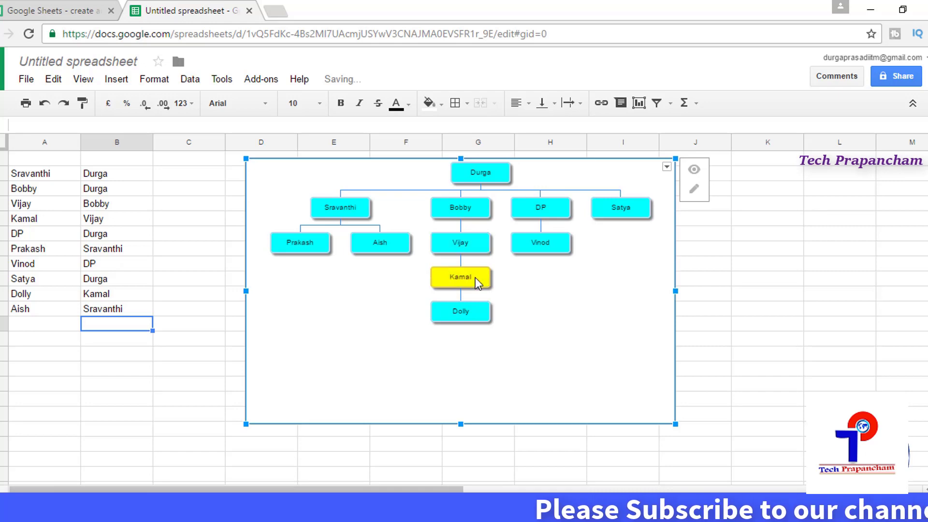
{"action": "left_click", "coordinate": [666, 168]}
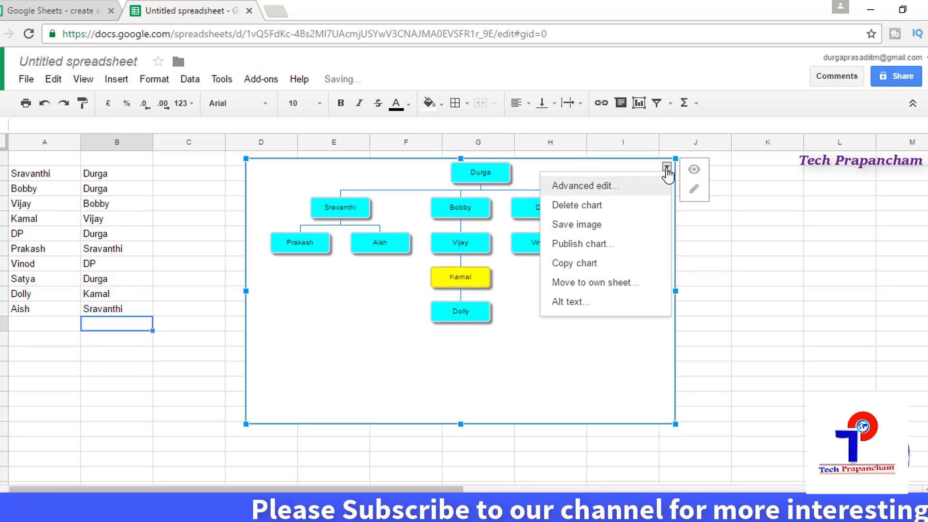
{"action": "left_click", "coordinate": [589, 227]}
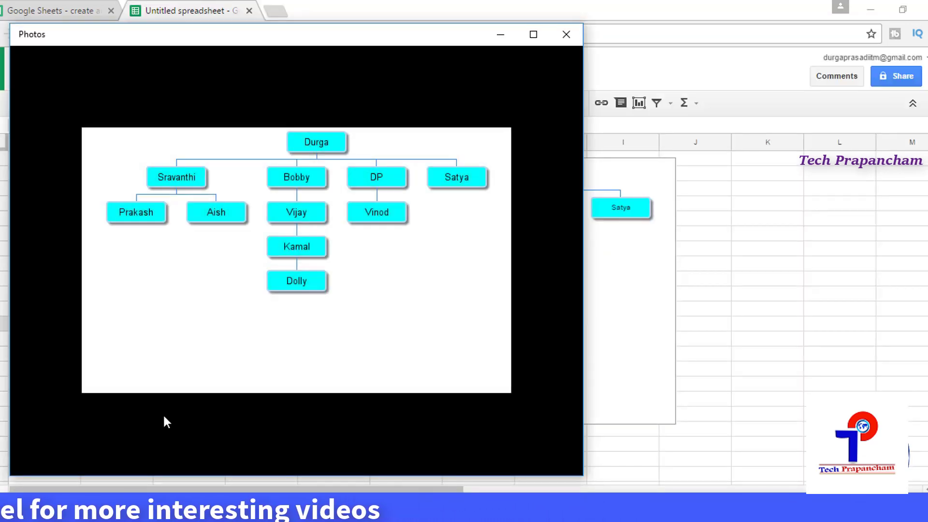
- Maximize the Photos window to view the saved chart image full screen
{"action": "left_click", "coordinate": [533, 34]}
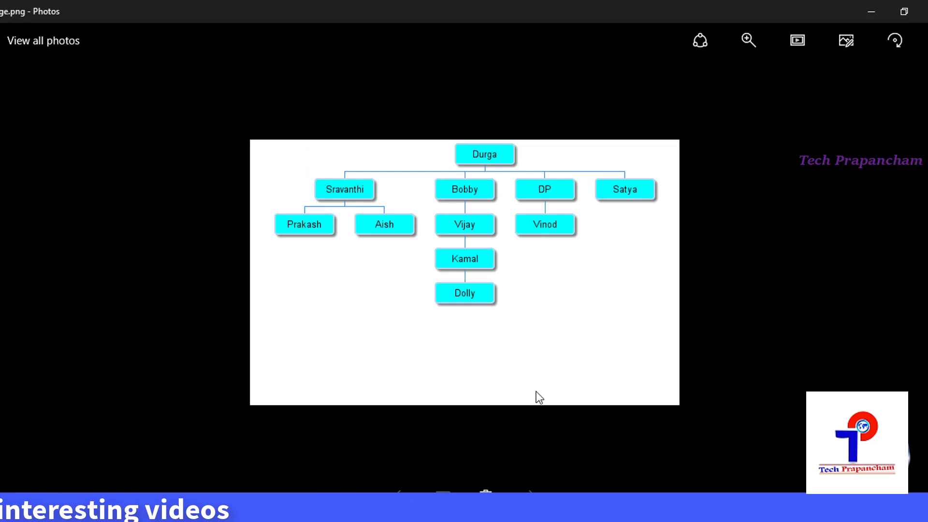